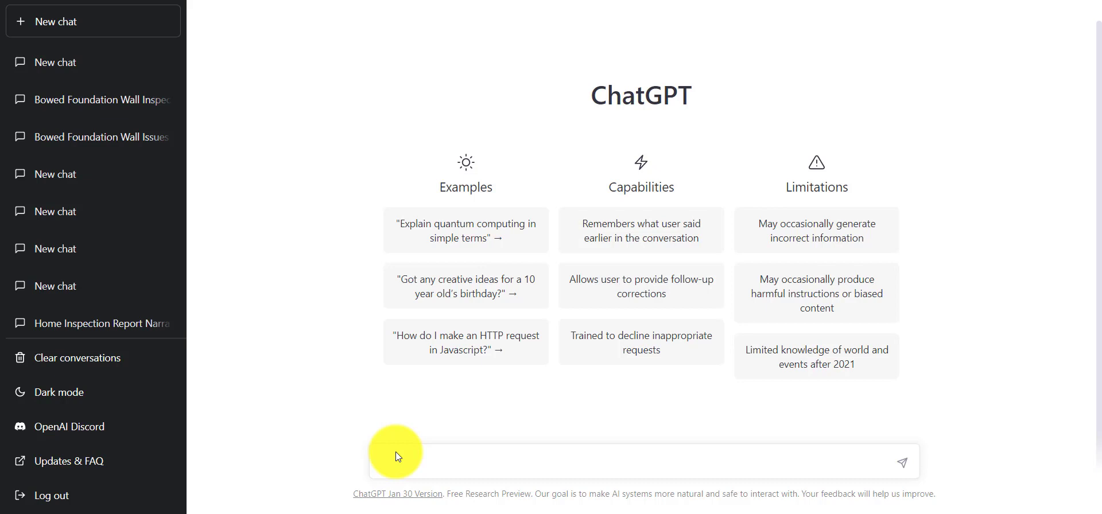
Step: Enter the prompt 'Write a Home Inspection Report Narrative about How Bowed Foundation Walls are bad' in the message box
click(396, 456)
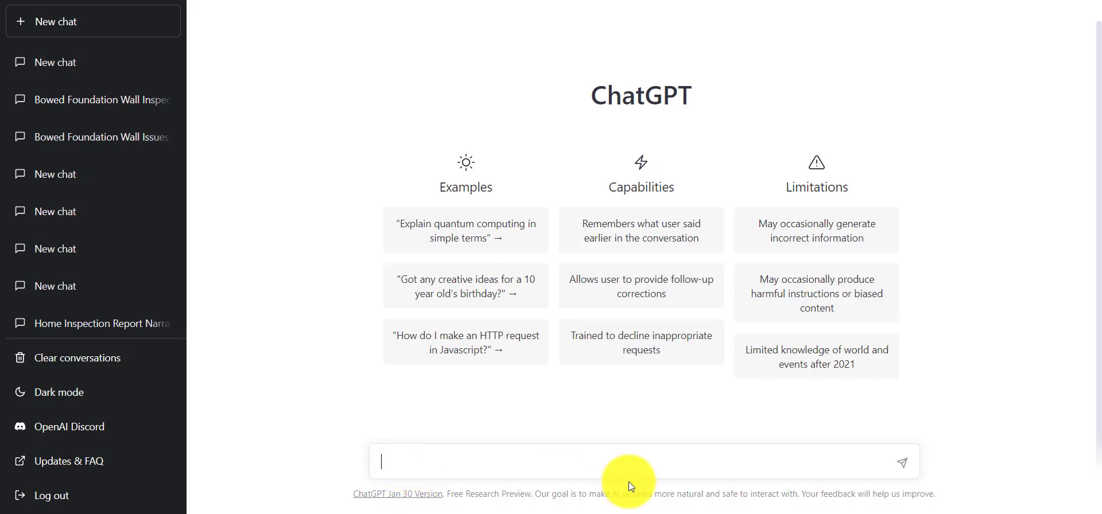
text(Write a Home Inspe)
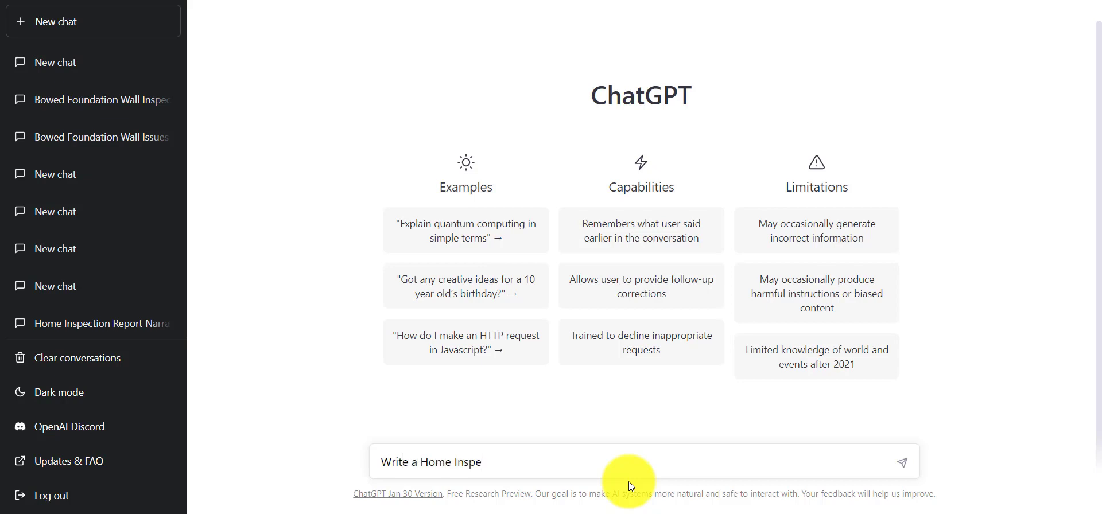
text(ction Report Narrative about How)
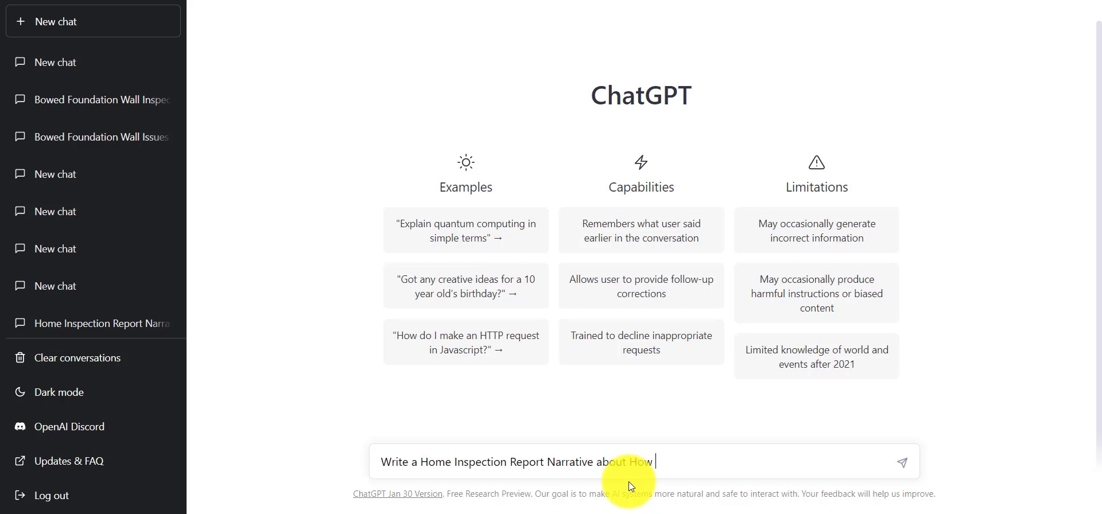
text( Bowed Foundation Wa)
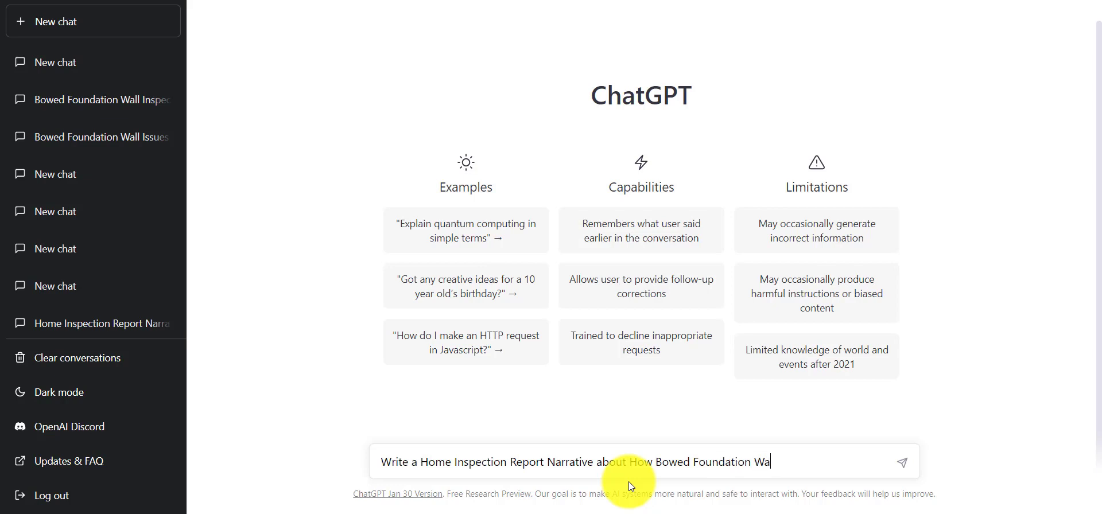
text(lls are bad)
Step: Submit the bowed foundation walls prompt and review the generated inspection narrative
key(Return)
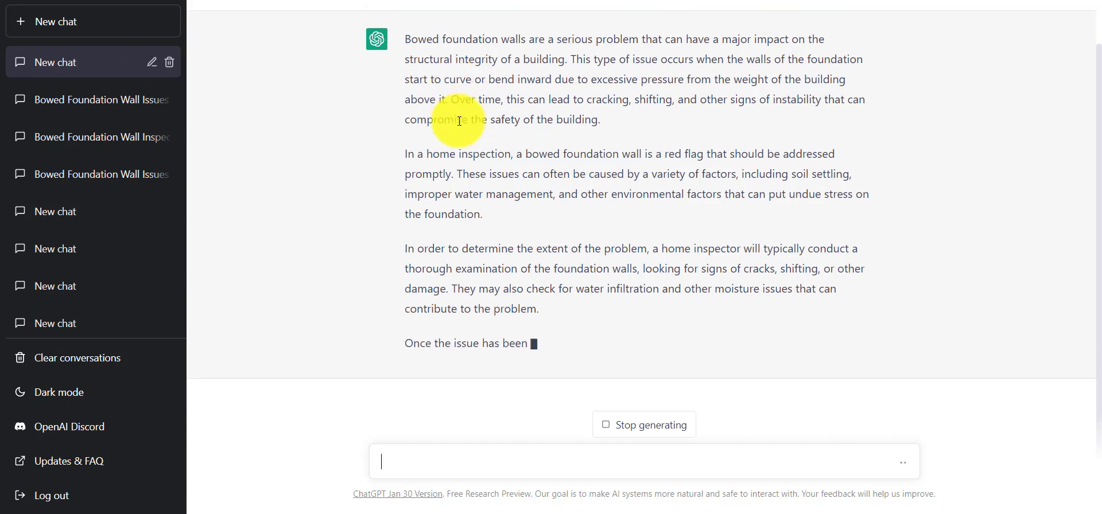
scroll(490, 101, up, 1)
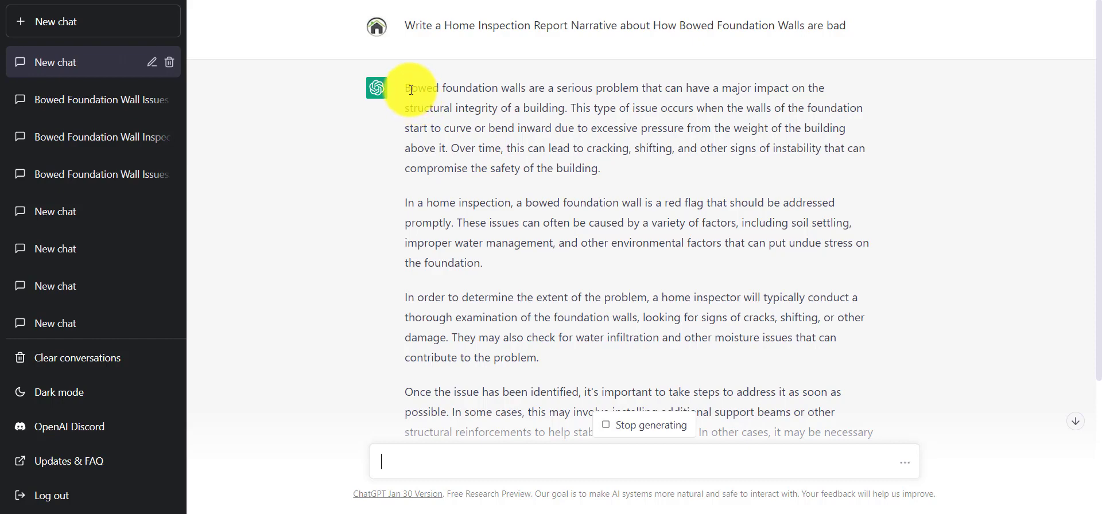
scroll(492, 239, down, 3)
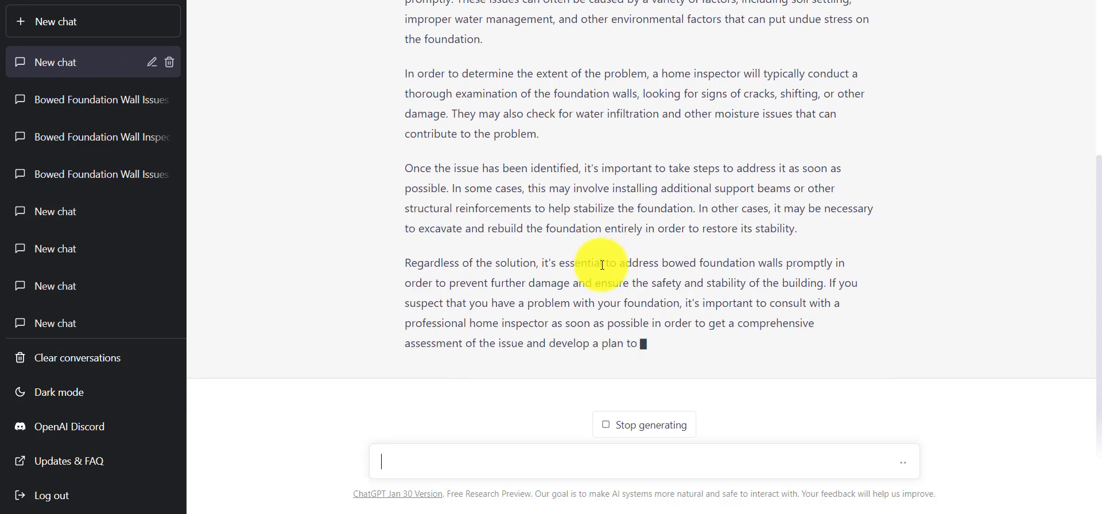
scroll(603, 264, up, 3)
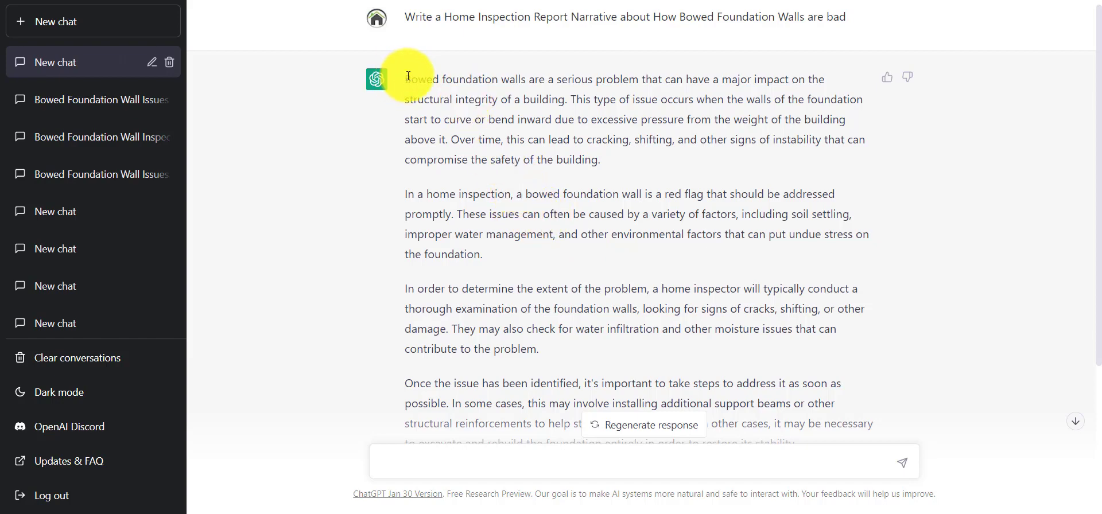
drag(408, 77, 571, 148)
click(621, 148)
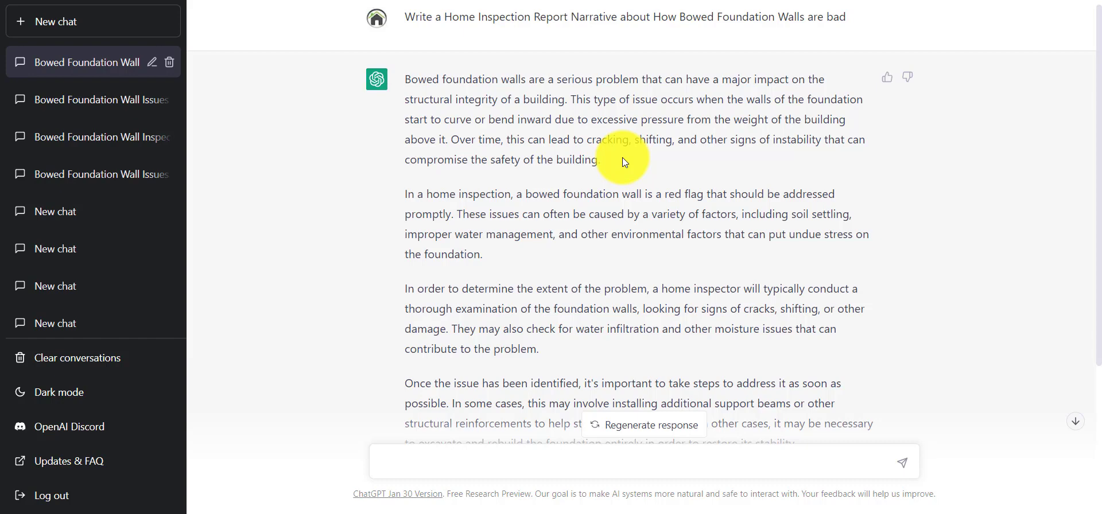
scroll(614, 156, up, 1)
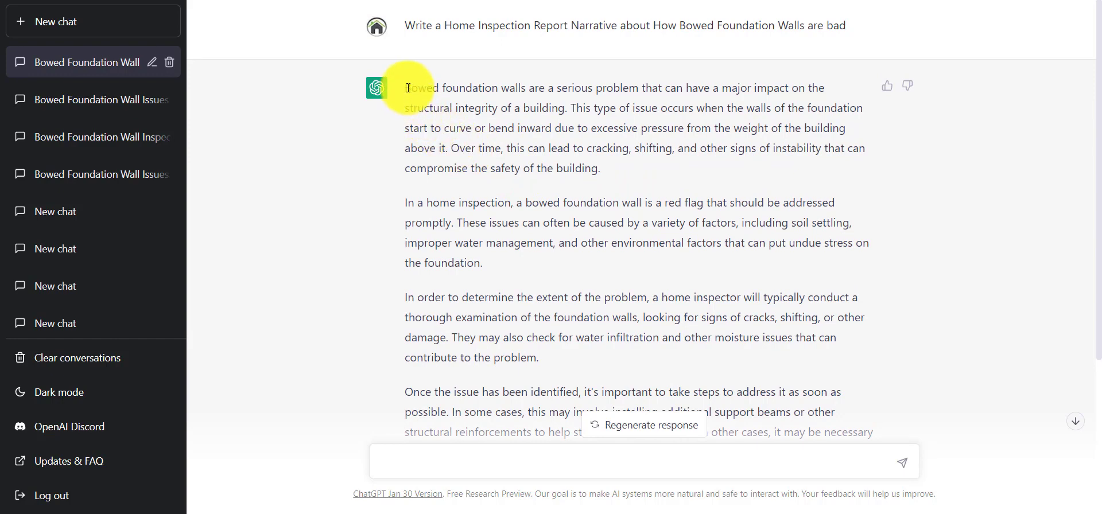
drag(408, 88, 623, 148)
scroll(615, 148, down, 1)
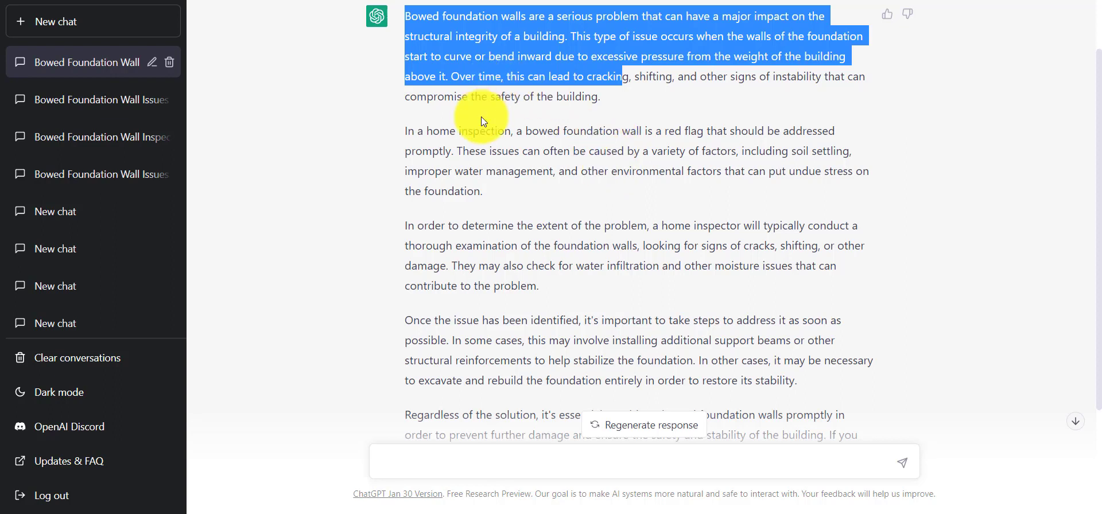
scroll(473, 120, up, 2)
click(408, 85)
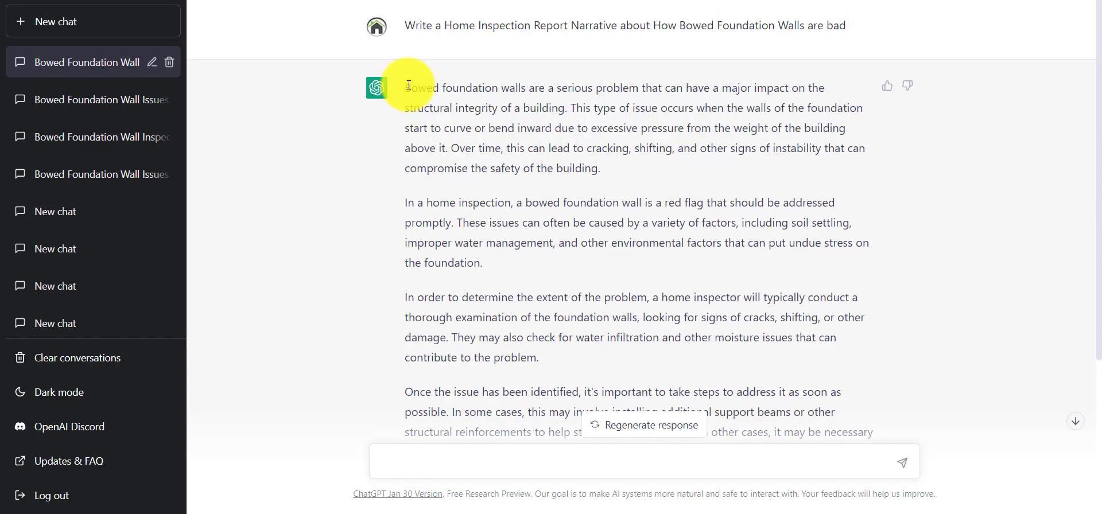
scroll(425, 107, down, 2)
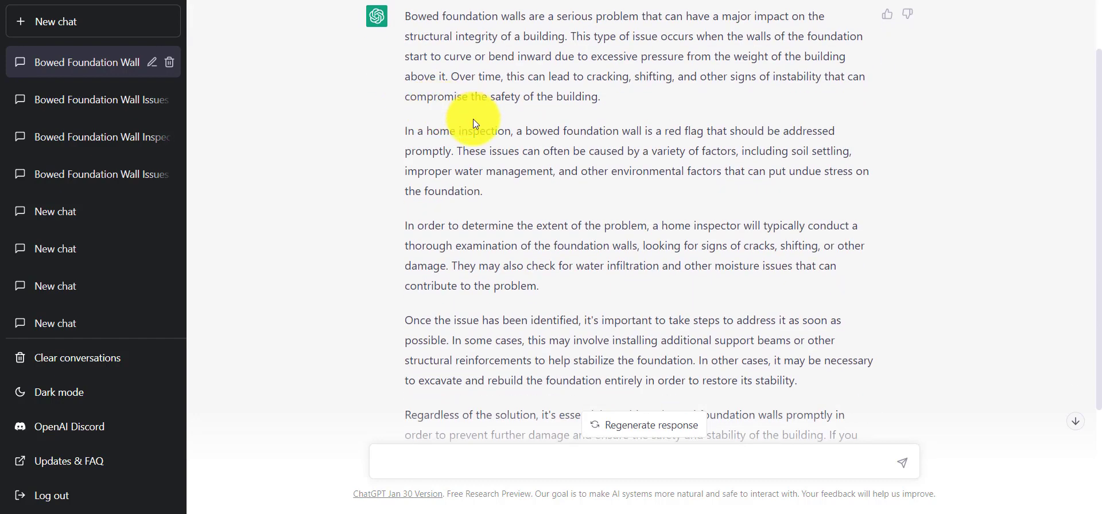
scroll(475, 123, down, 2)
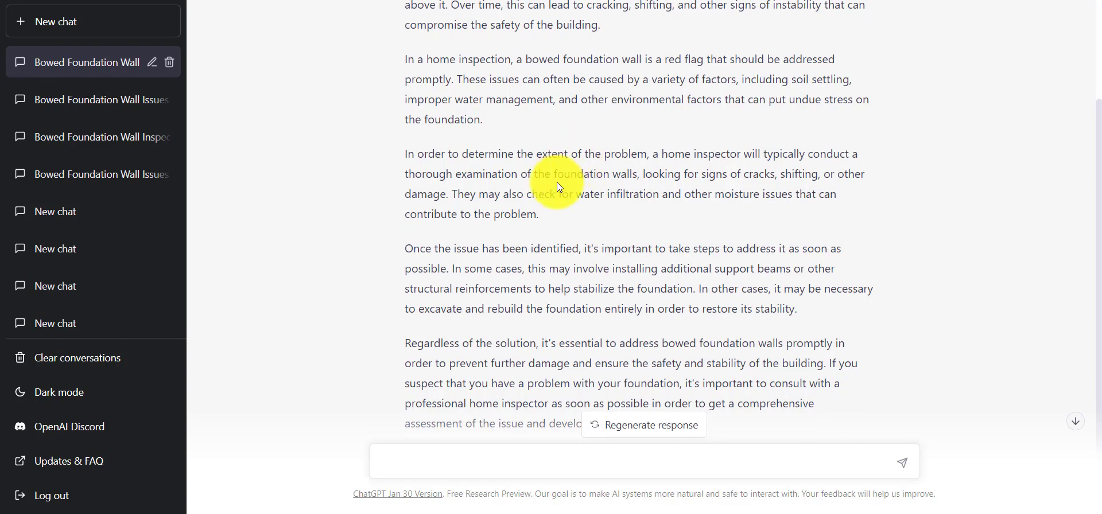
scroll(557, 183, down, 2)
scroll(558, 185, up, 2)
scroll(557, 182, up, 2)
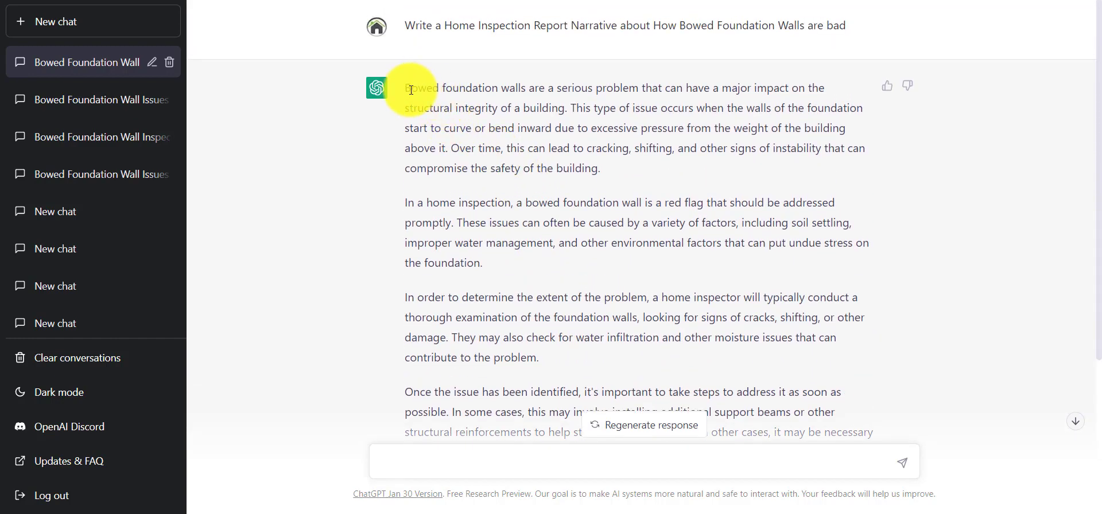
drag(403, 87, 622, 167)
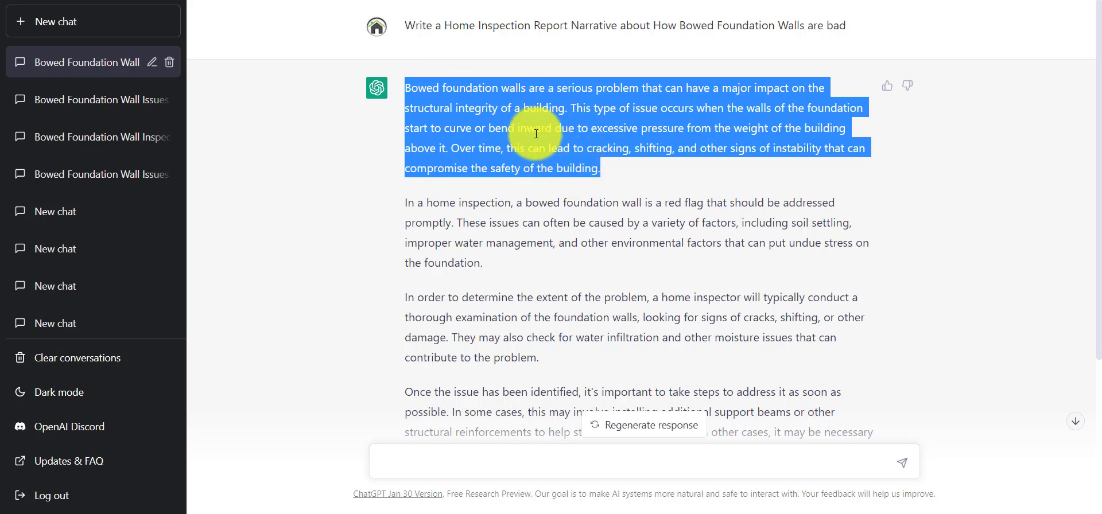
scroll(573, 159, down, 4)
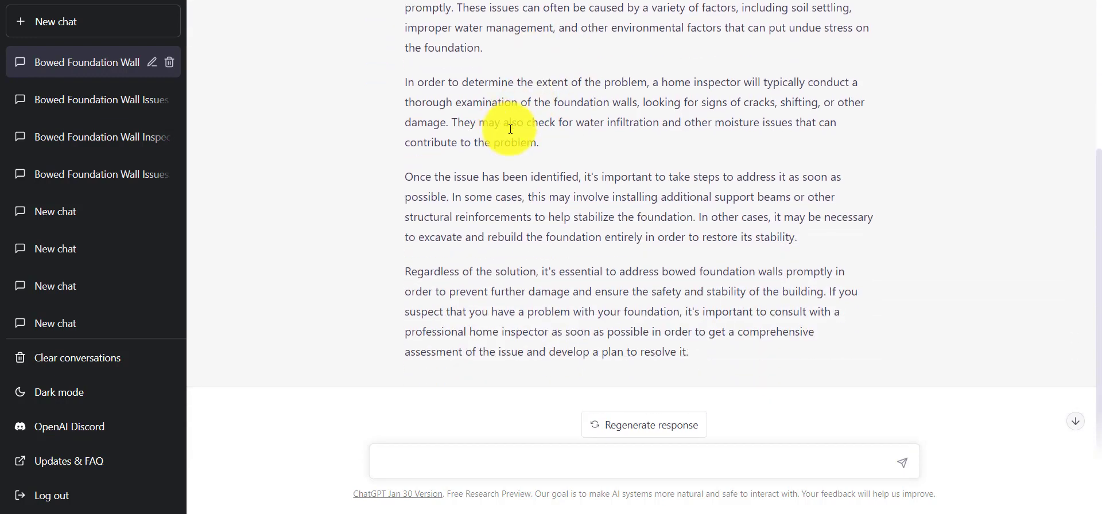
drag(680, 347, 520, 143)
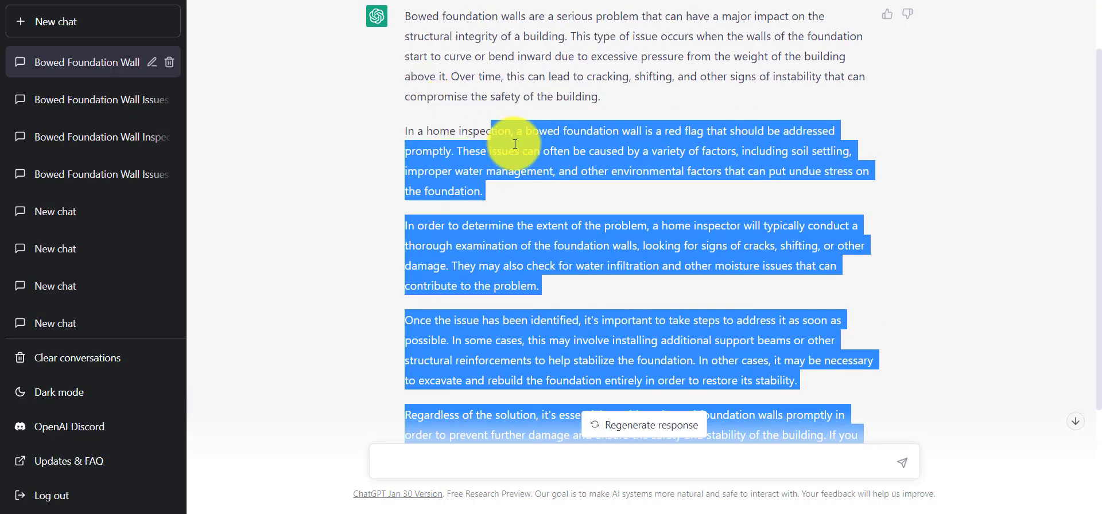
click(519, 142)
scroll(554, 172, down, 1)
scroll(626, 275, down, 1)
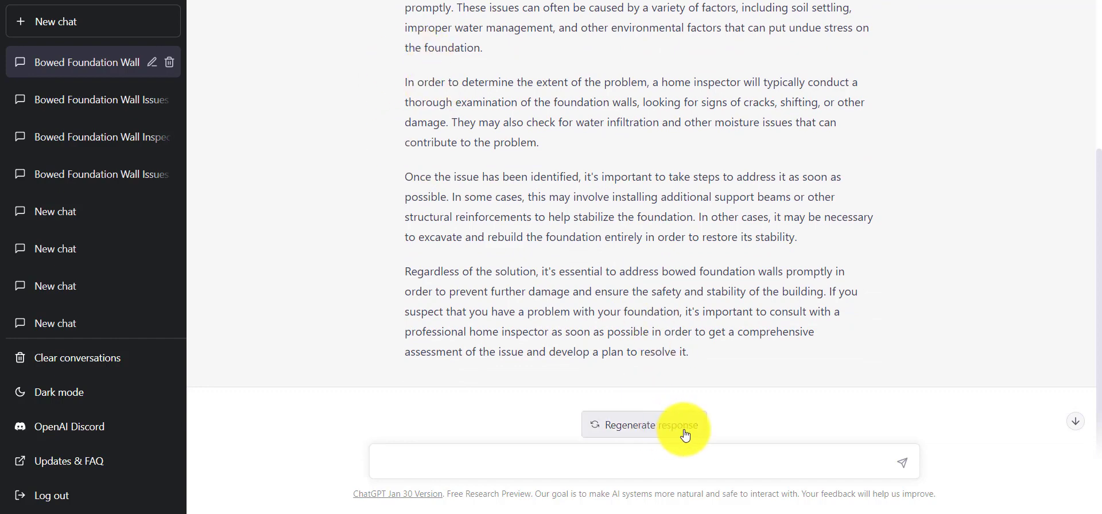
scroll(652, 356, up, 3)
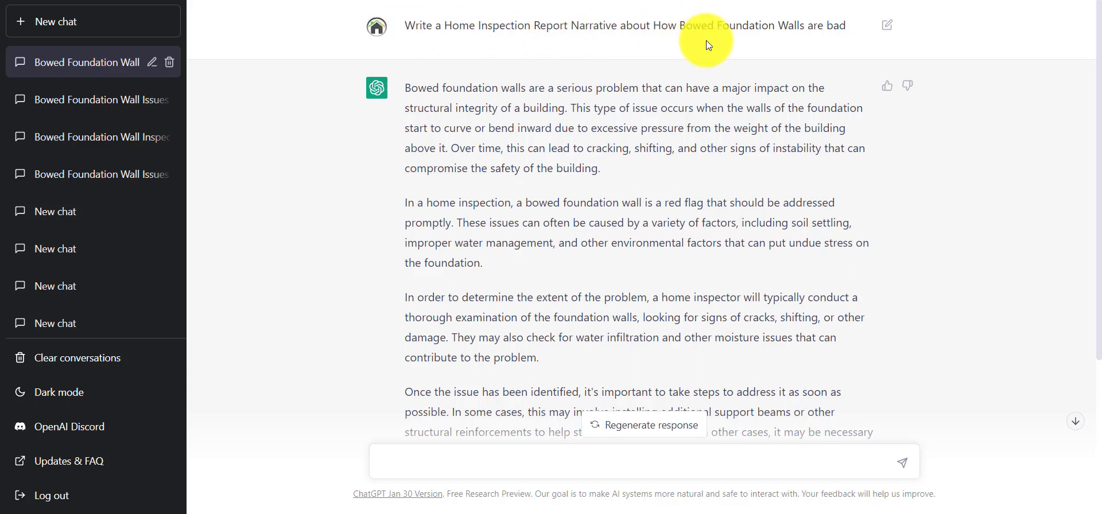
scroll(541, 156, down, 1)
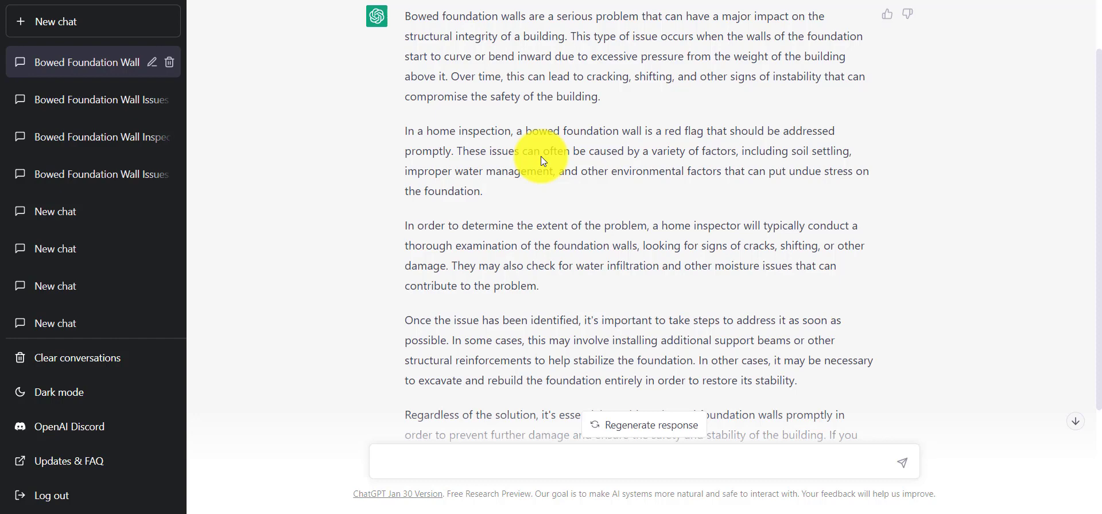
scroll(541, 157, up, 1)
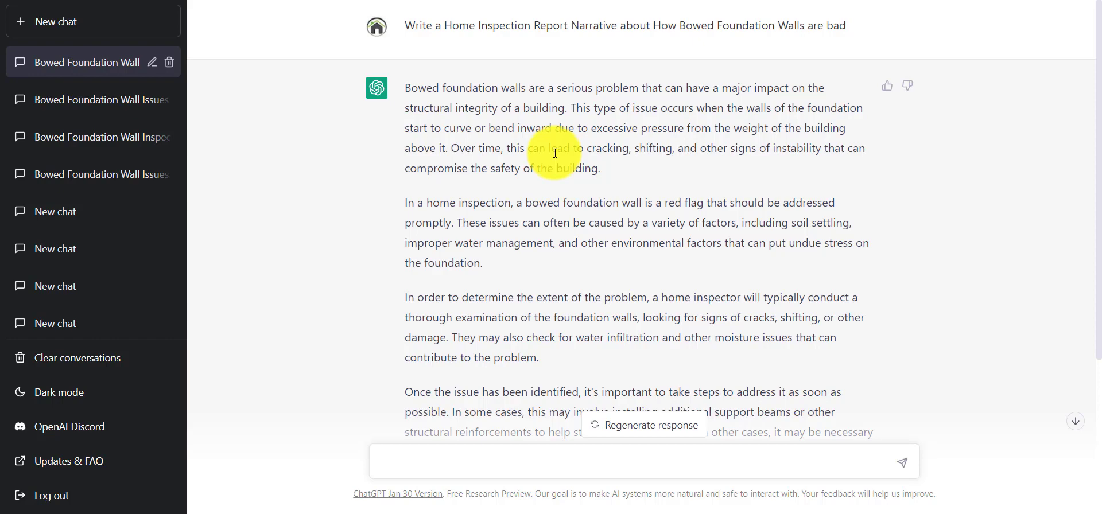
scroll(555, 152, down, 1)
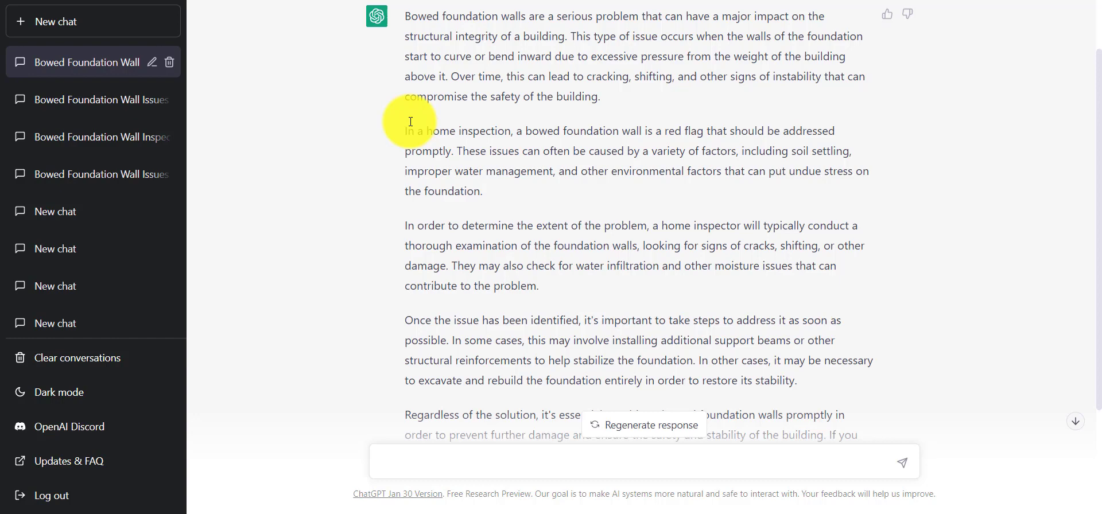
scroll(623, 265, down, 3)
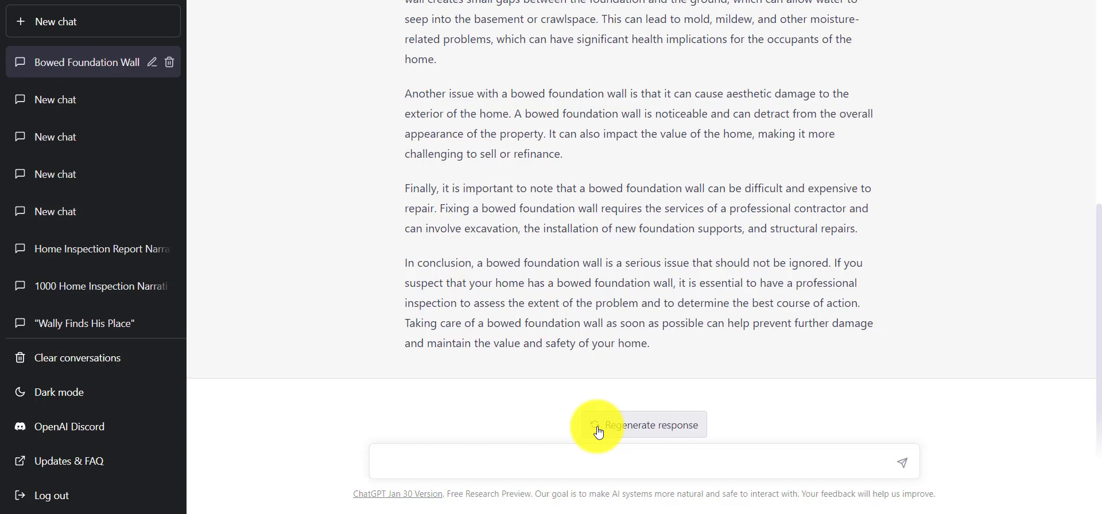
Step: Scroll through the new narrative on why a bowed foundation wall is bad
scroll(569, 173, up, 6)
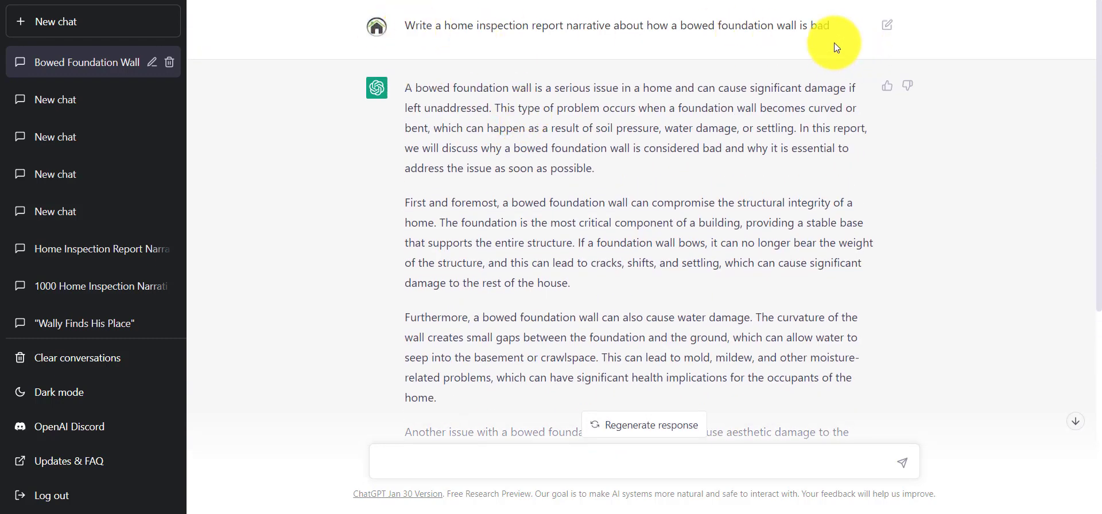
scroll(618, 260, down, 6)
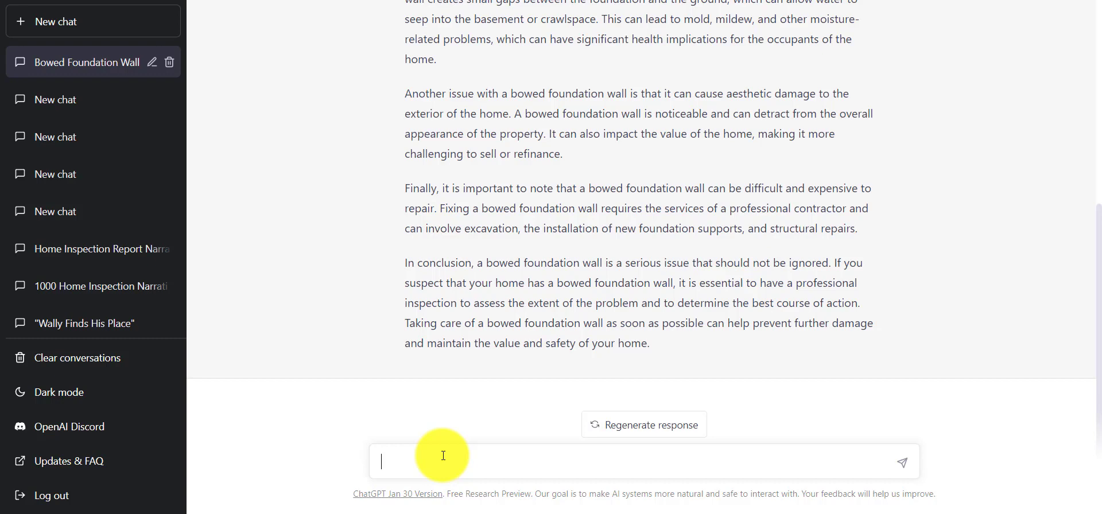
Step: Send a prompt for about-page content for an InterNACHI Certified home inspector with a construction background
text(Wriote)
key(BackSpace)
key(BackSpace)
key(BackSpace)
text(te website content for)
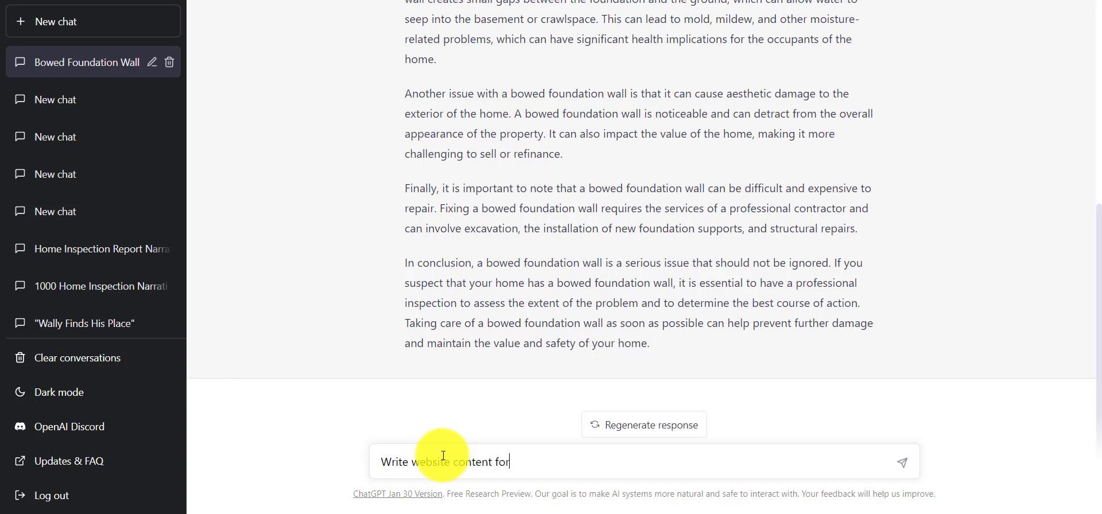
text( an about page for a home inspect)
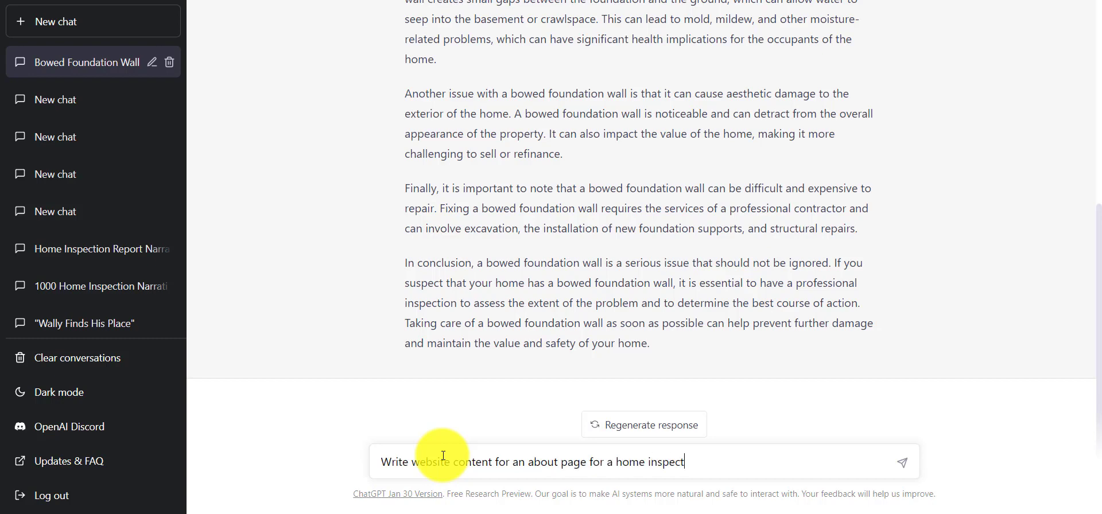
text(or with construction bac)
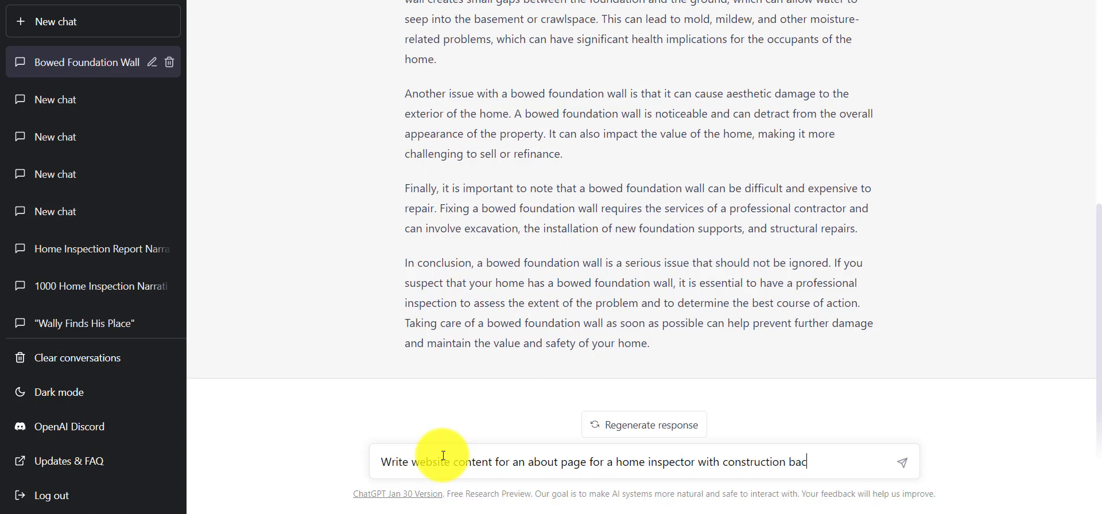
text(kground and that is InterNACHI)
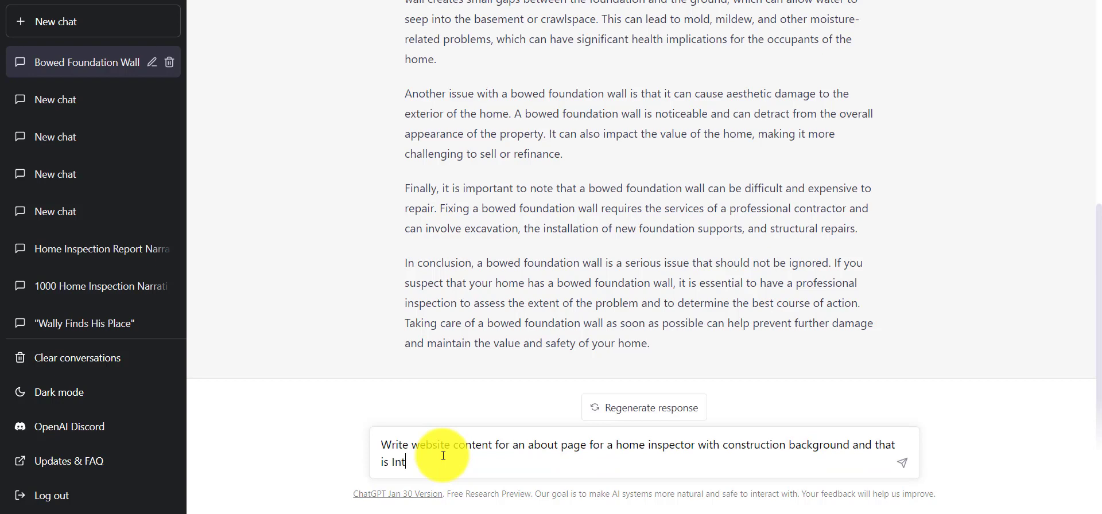
text( Certified)
key(Return)
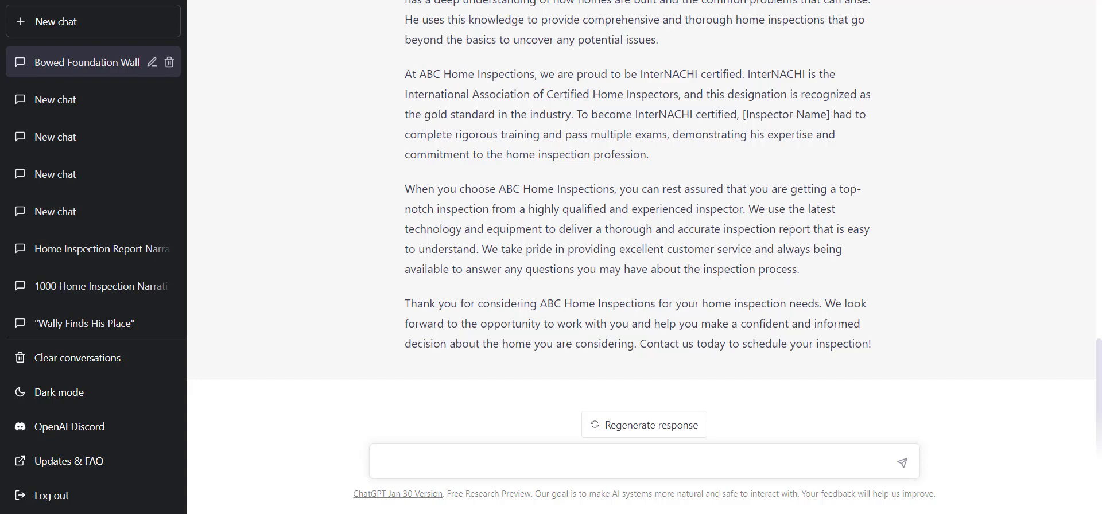
Step: Scroll up to the start of the completed ABC Home Inspections about-page reply
scroll(596, 170, up, 5)
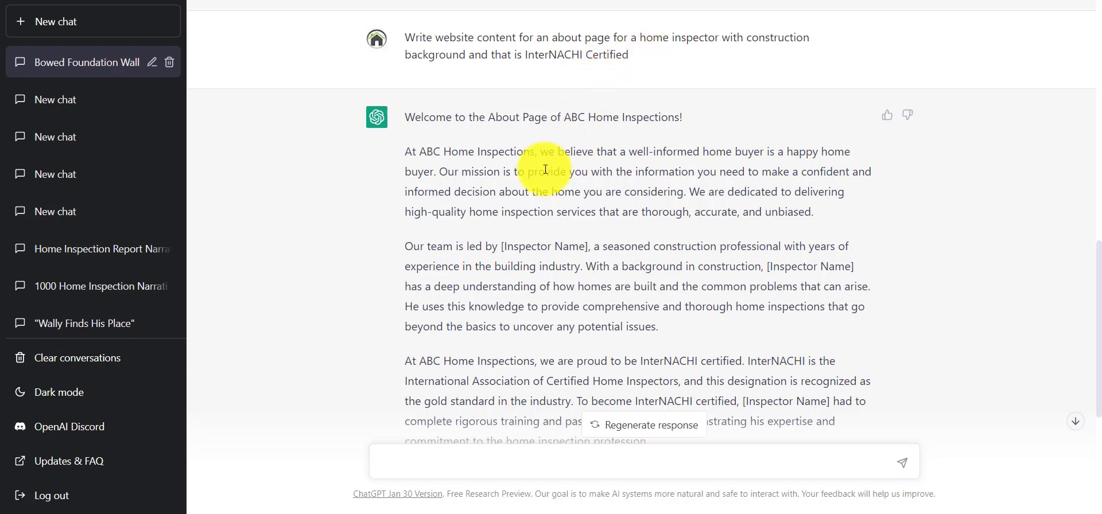
scroll(519, 196, down, 1)
scroll(518, 196, down, 3)
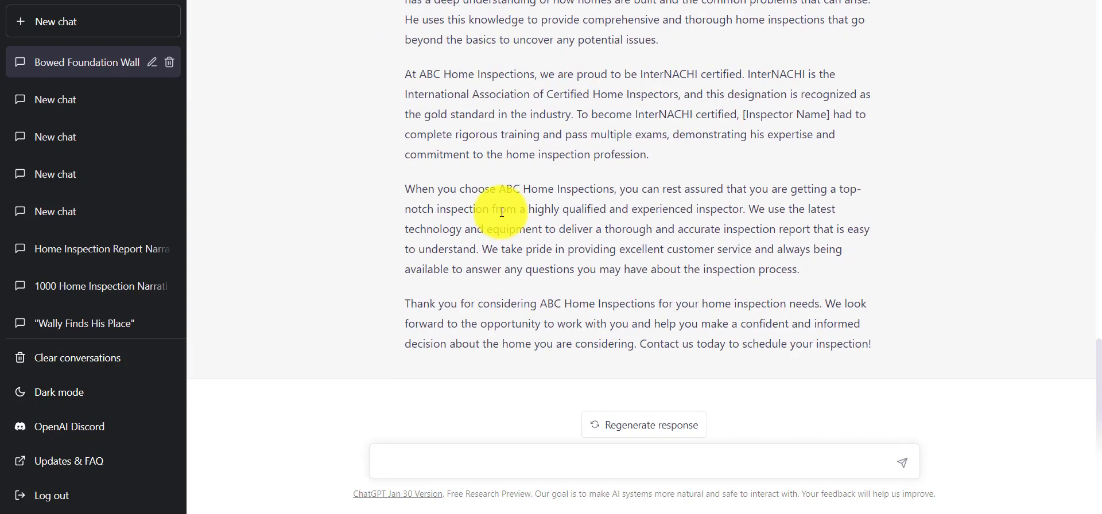
scroll(501, 212, up, 3)
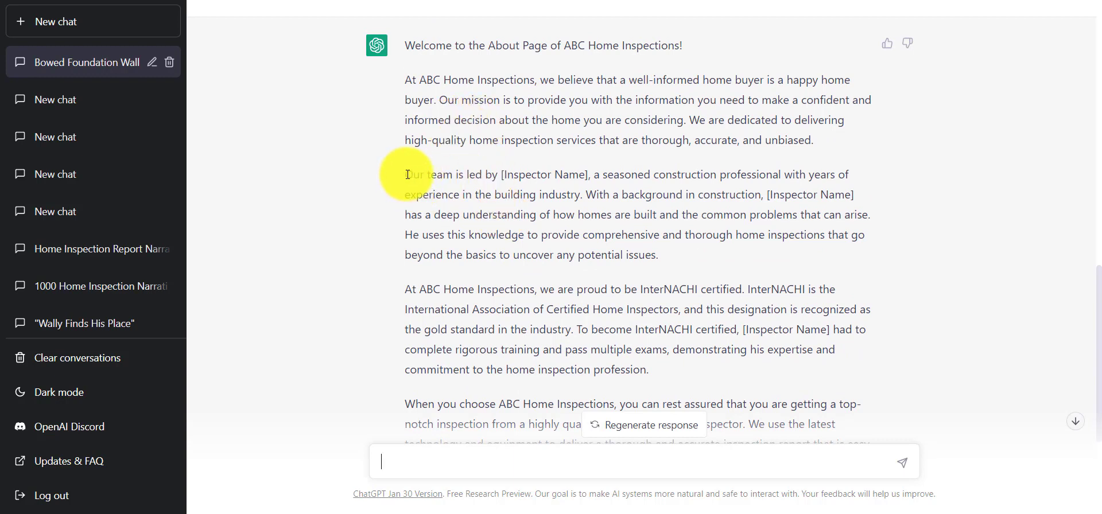
drag(408, 175, 469, 174)
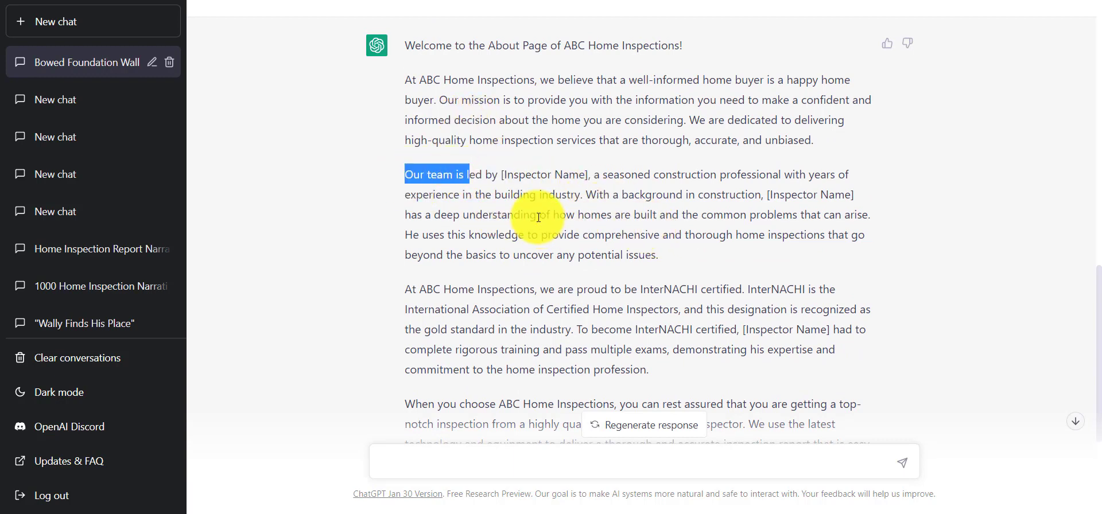
scroll(543, 227, down, 1)
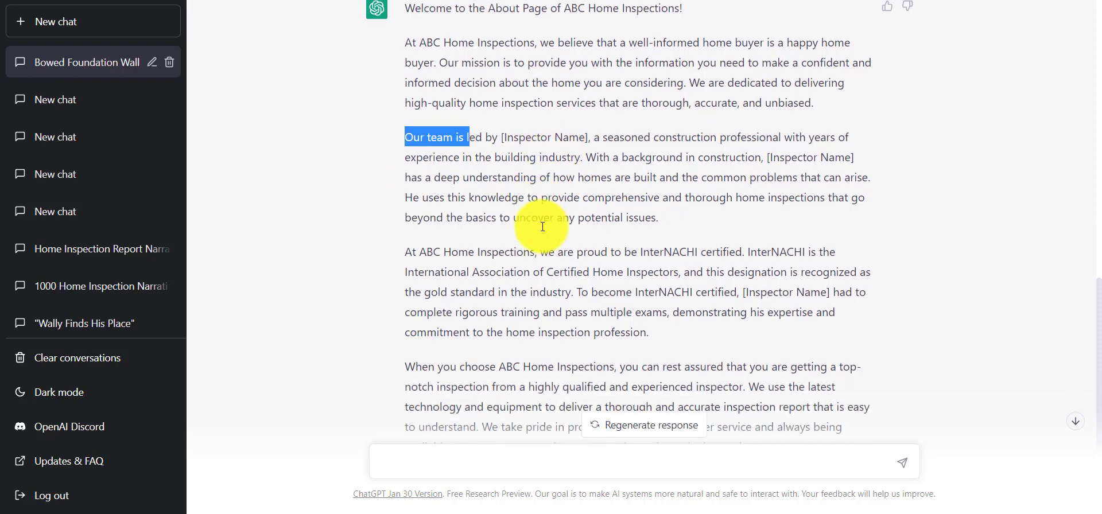
scroll(543, 227, down, 2)
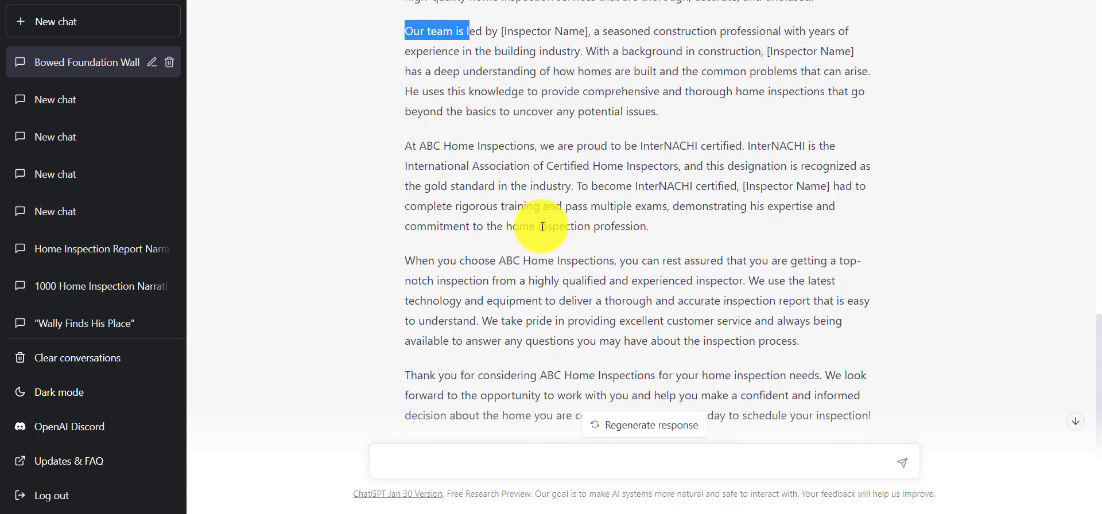
scroll(753, 222, down, 2)
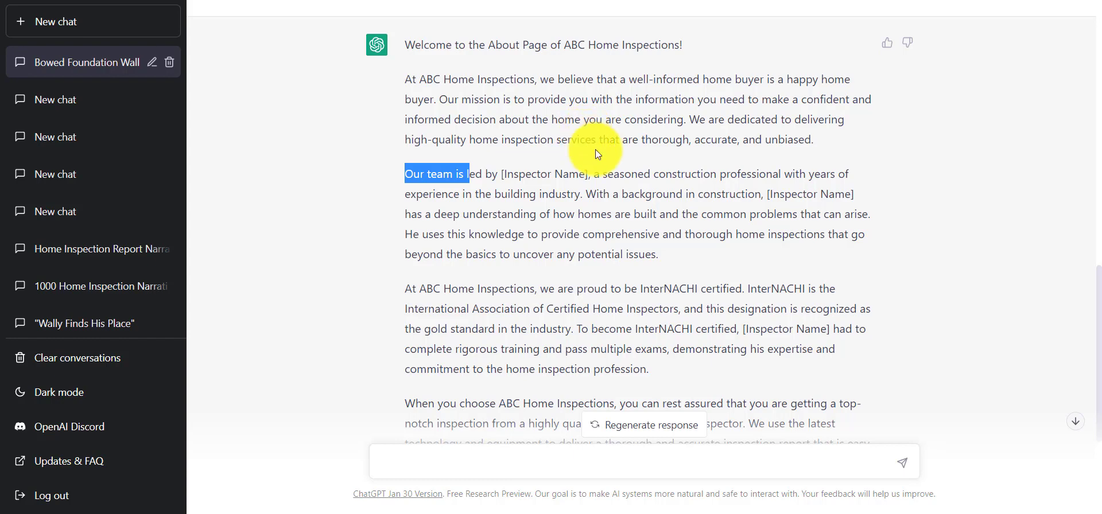
scroll(464, 391, down, 4)
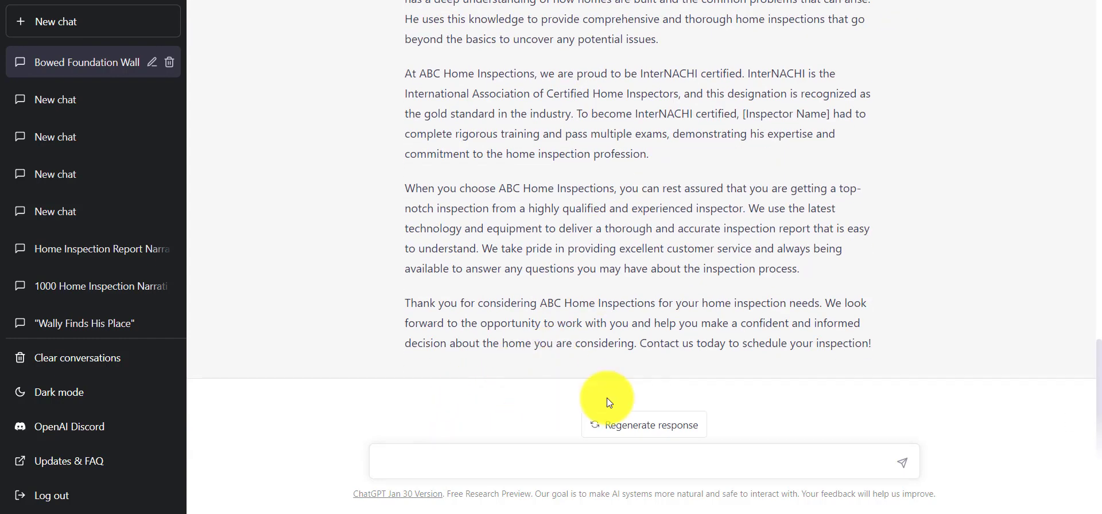
click(501, 464)
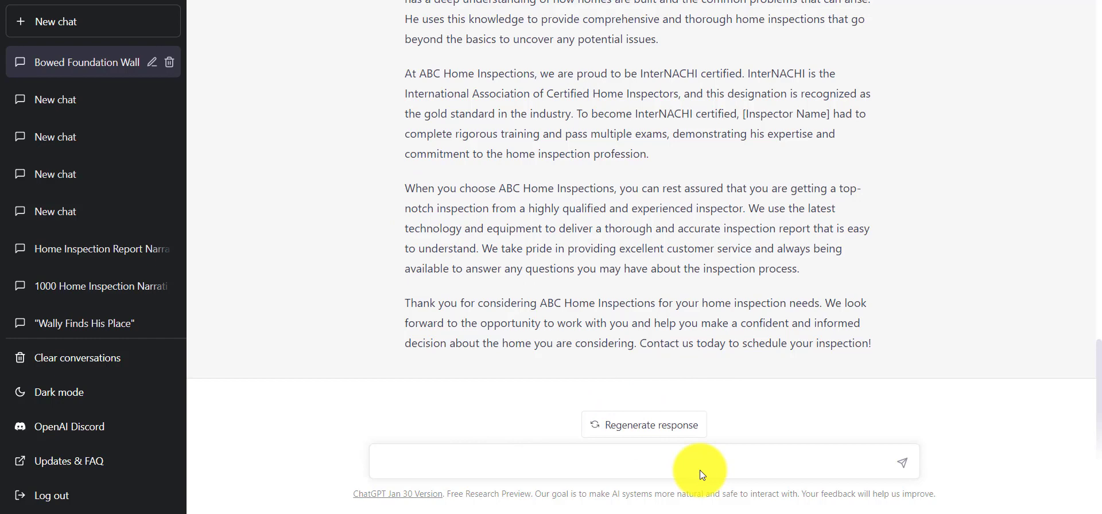
Step: Send the prompt asking for a blog about door knobs and how they work
text(Write a blog abou)
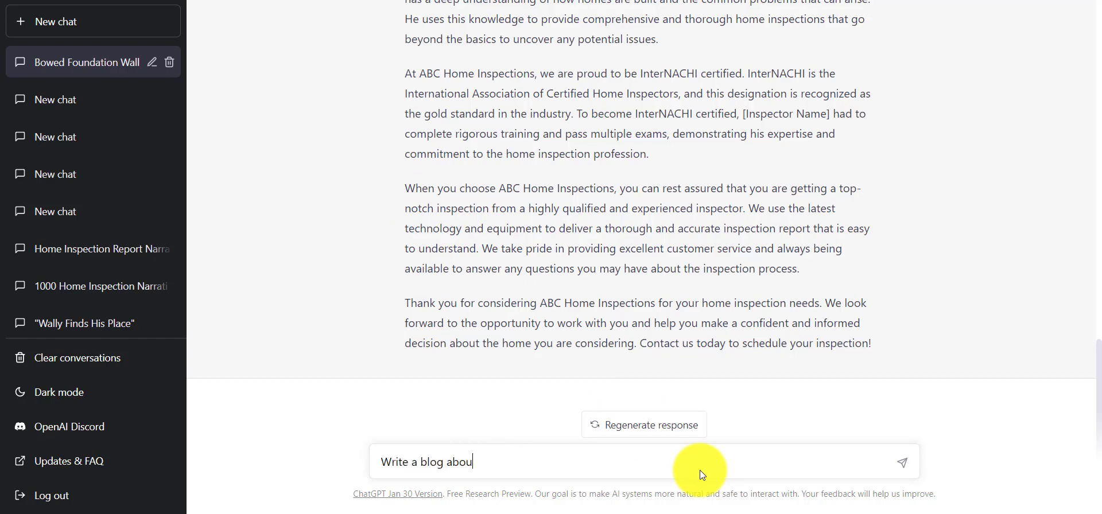
text(t door knowbs and)
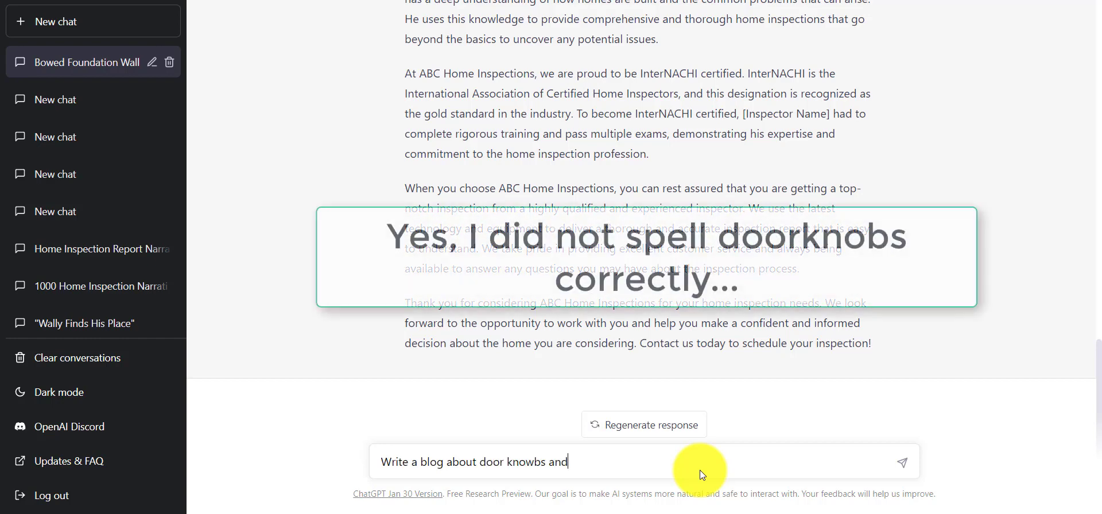
text( how they work)
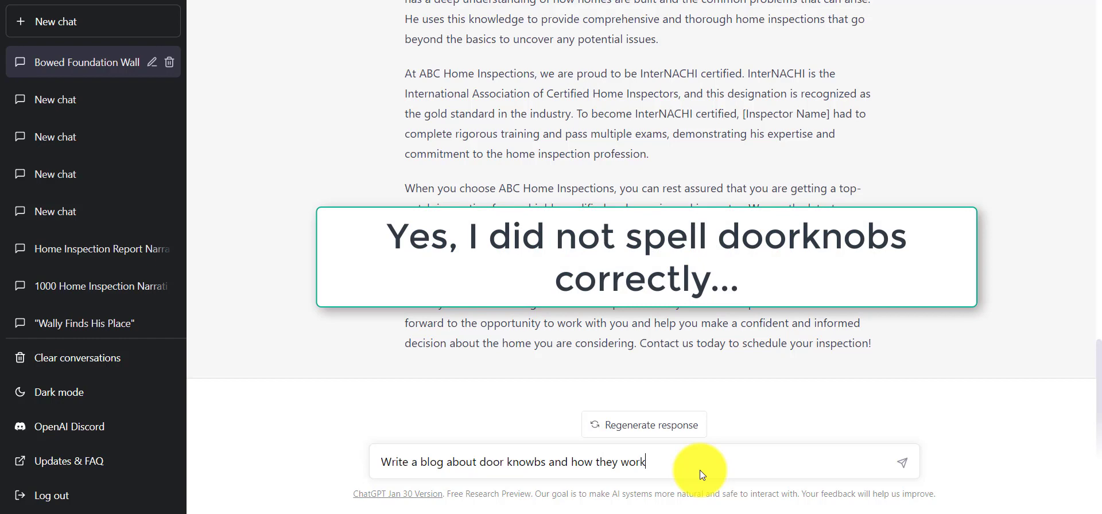
key(Return)
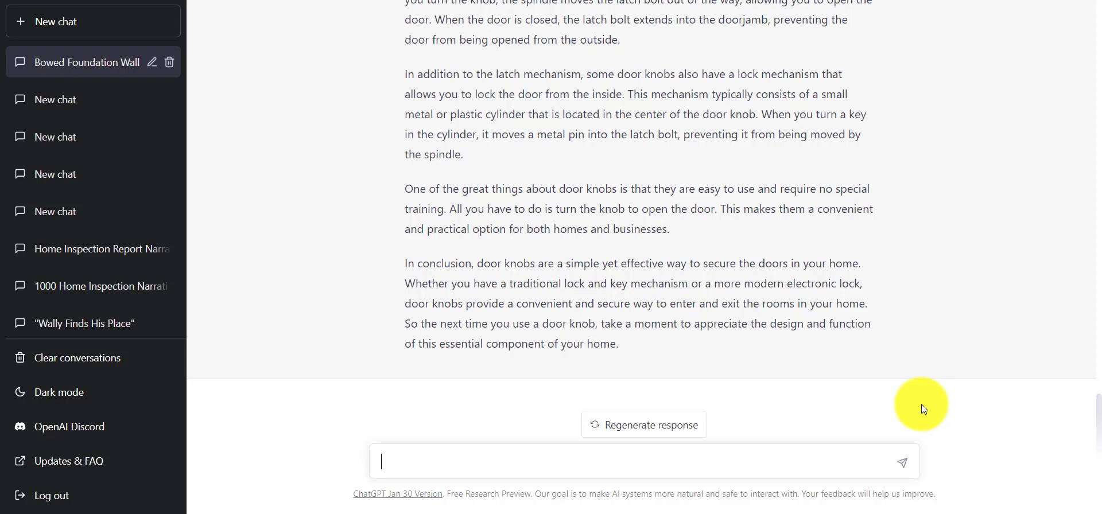
Step: Send 'Write me a presentation with slides for first time homebuyers about home inspections'
text(Write me a presentation )
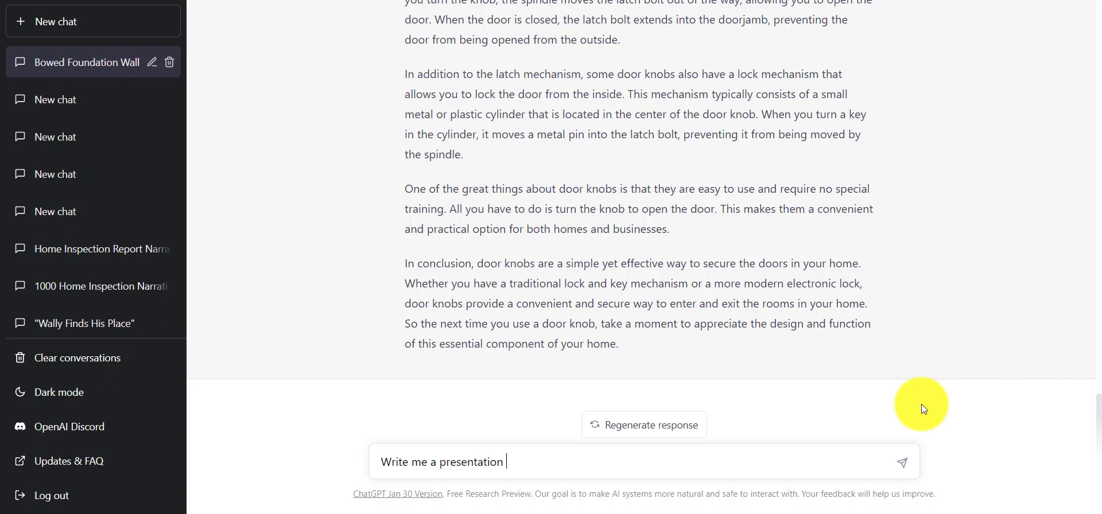
text(with slides for first time homebu)
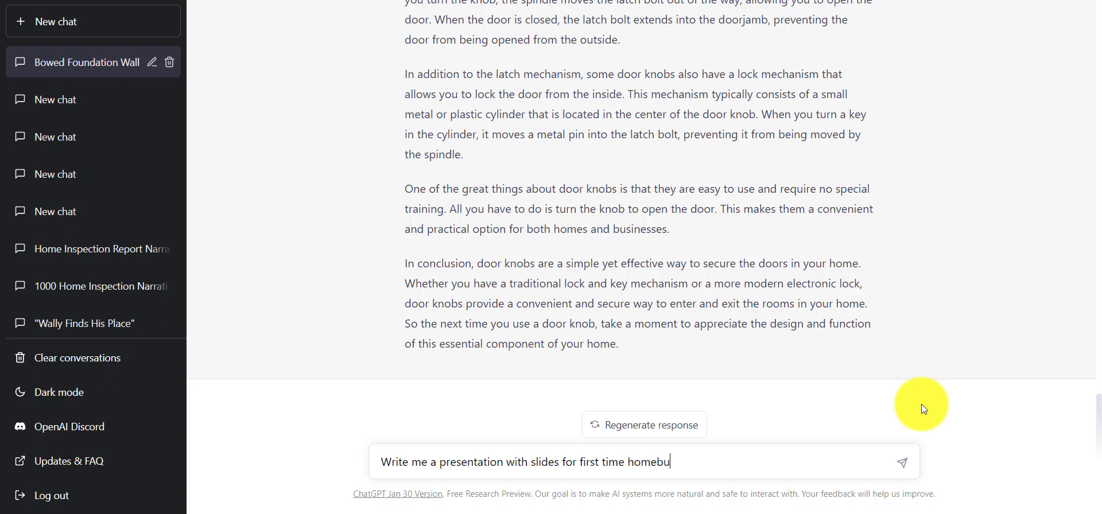
text(yers about home inspections)
key(Return)
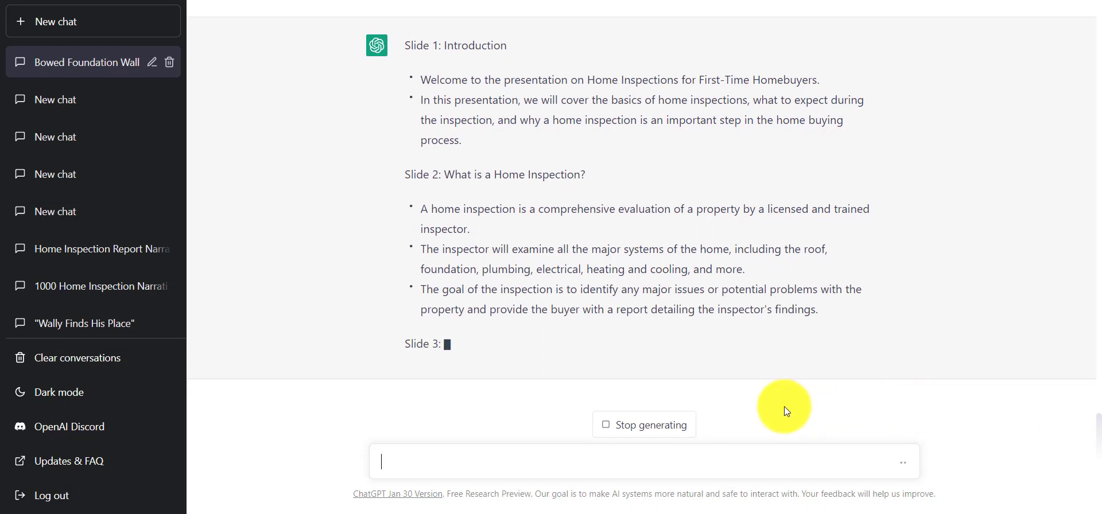
Step: Stop generation once the Slide 3 heading 'Why is a Home Inspection Important?' appears
click(640, 425)
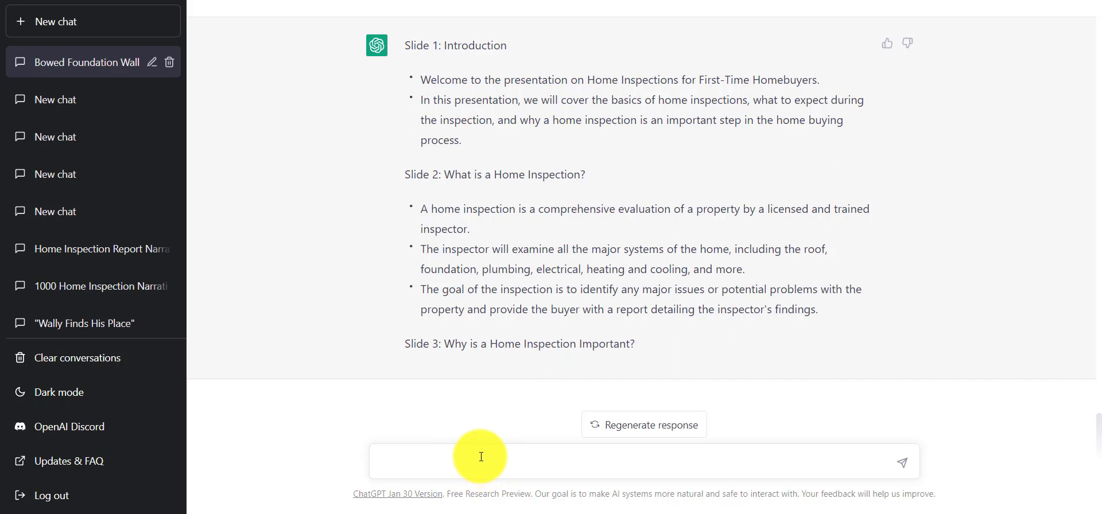
Step: Send the prompt 'Write an email newsletter about spring maintenance'
text(Write an email newsle)
text(tter about spri)
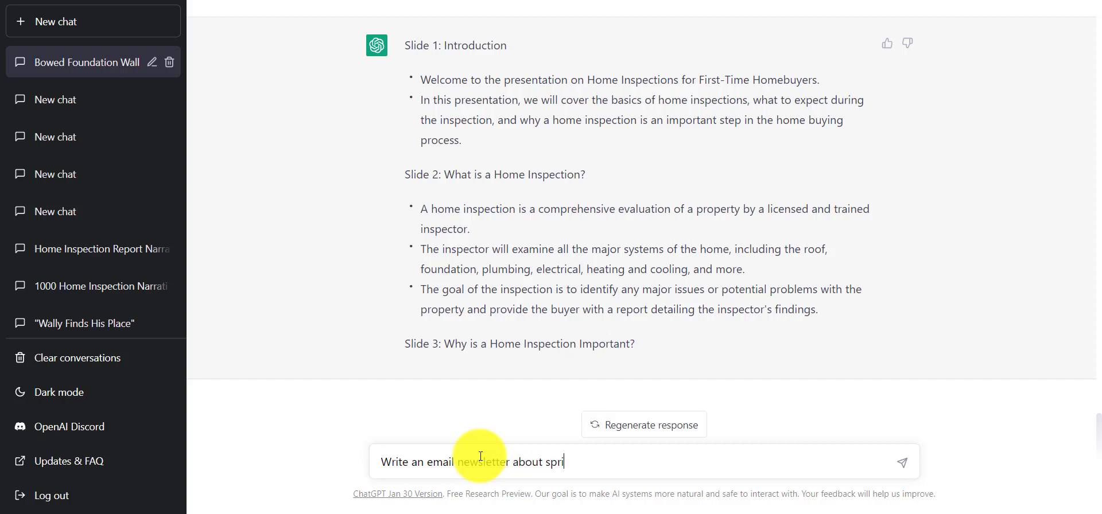
text(ng maintenance)
key(Return)
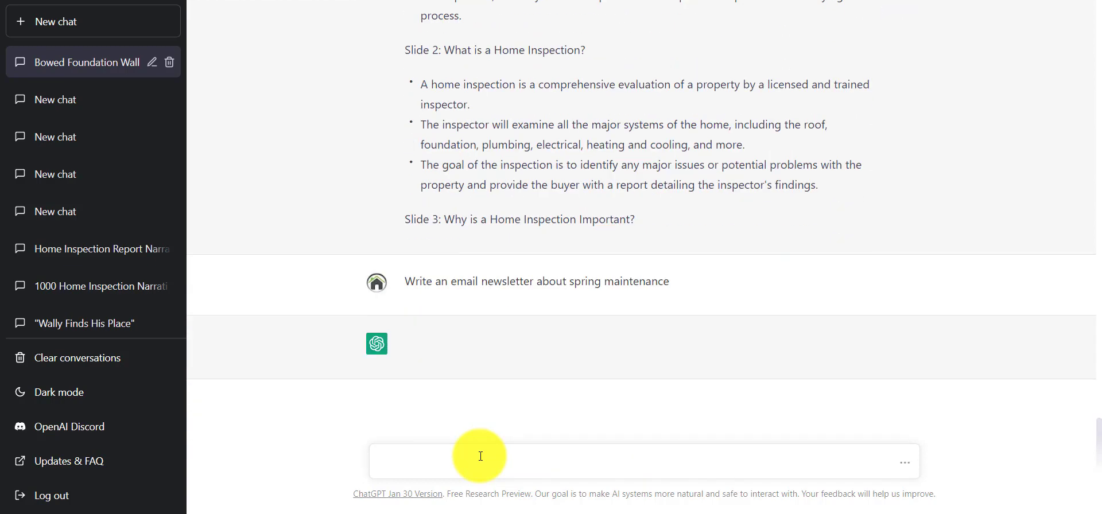